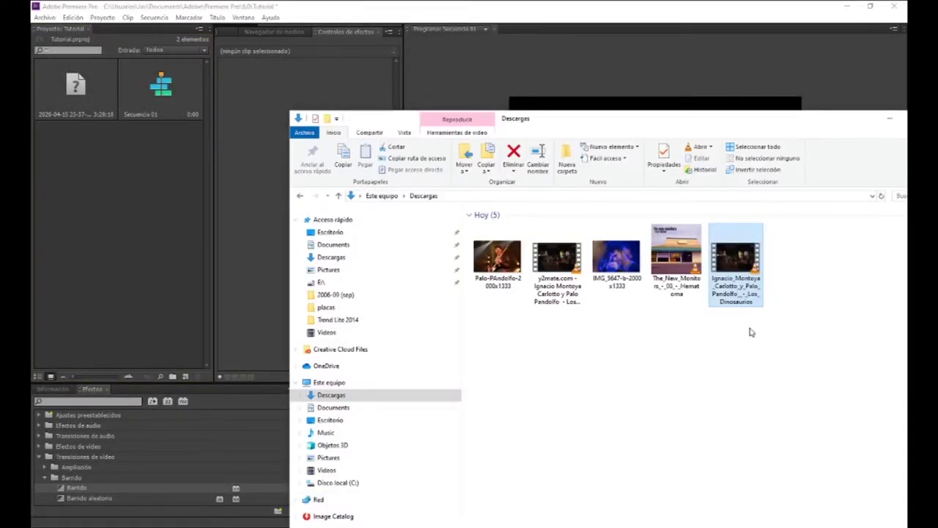
# - Drag the five Descargas files into the Project panel, then close the Explorer window
pyautogui.moveTo(768, 330)
pyautogui.mouseDown()
pyautogui.moveTo(486, 266)
pyautogui.moveTo(138, 248)
pyautogui.mouseUp()
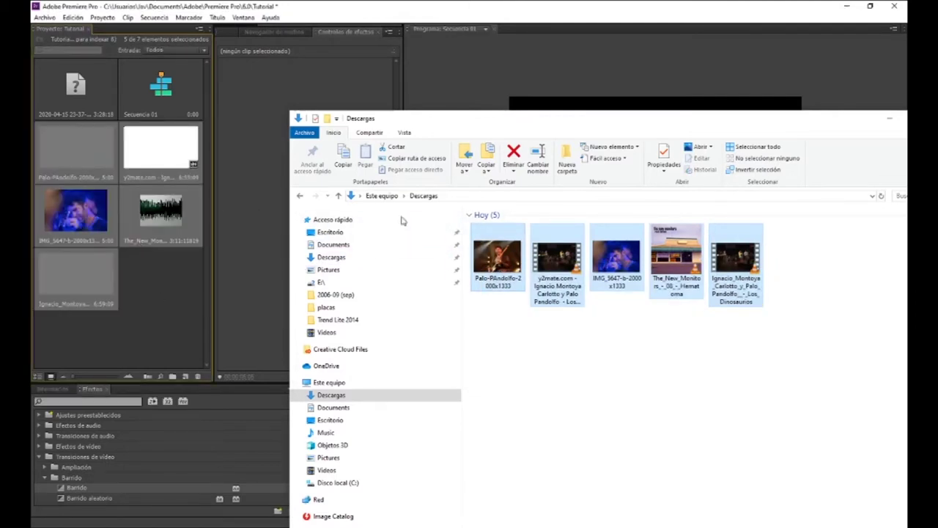
pyautogui.moveTo(930, 119); pyautogui.dragTo(835, 129)
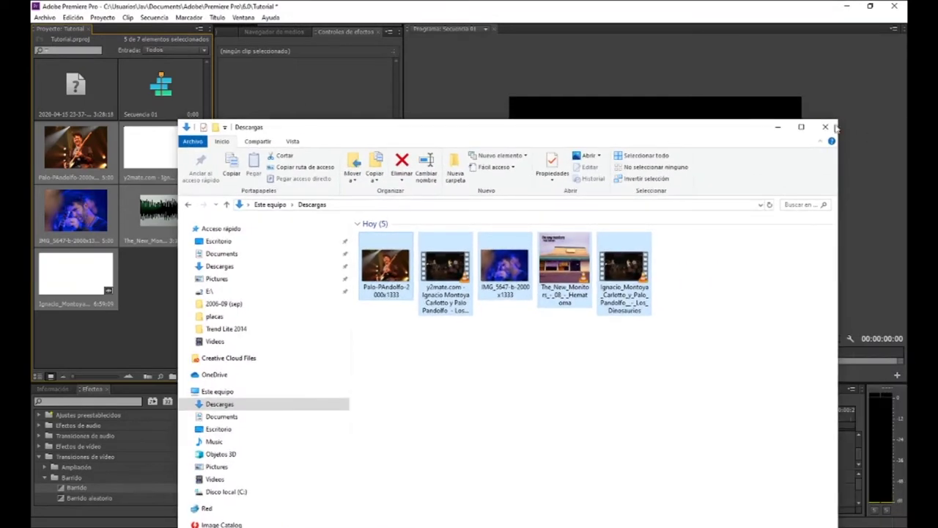
pyautogui.click(826, 127)
pyautogui.click(182, 291)
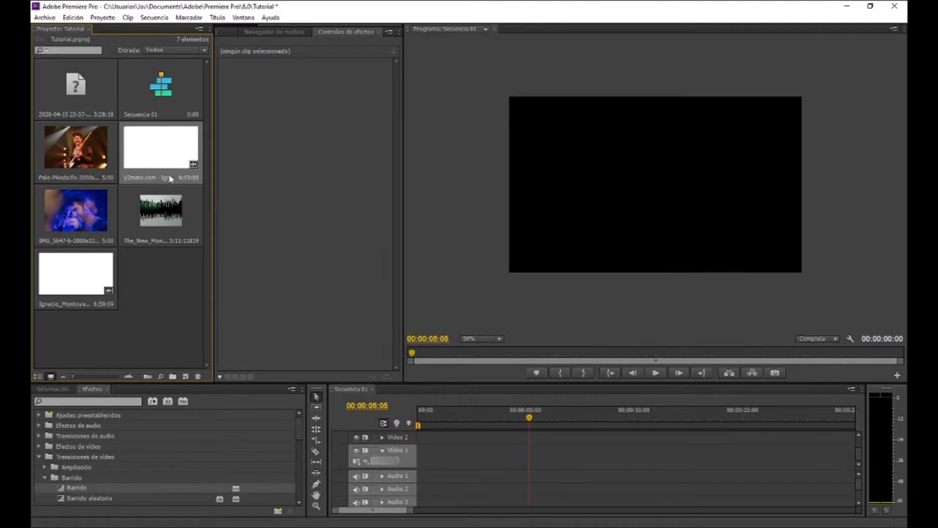
# - Add the y2mate concert clip to Secuencia 01, matching sequence settings, and scrub to 00:00:01:20
pyautogui.moveTo(168, 167)
pyautogui.mouseDown()
pyautogui.moveTo(469, 466)
pyautogui.moveTo(425, 476)
pyautogui.mouseUp()
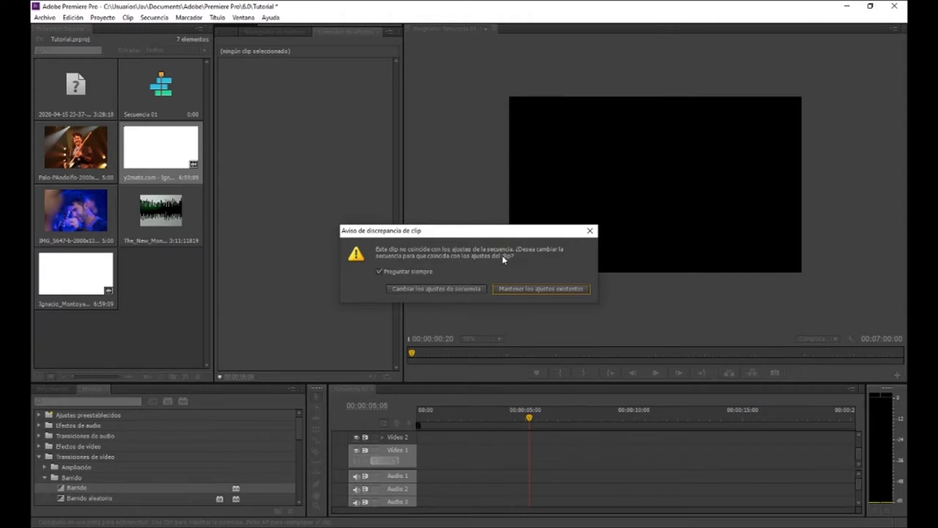
pyautogui.click(461, 291)
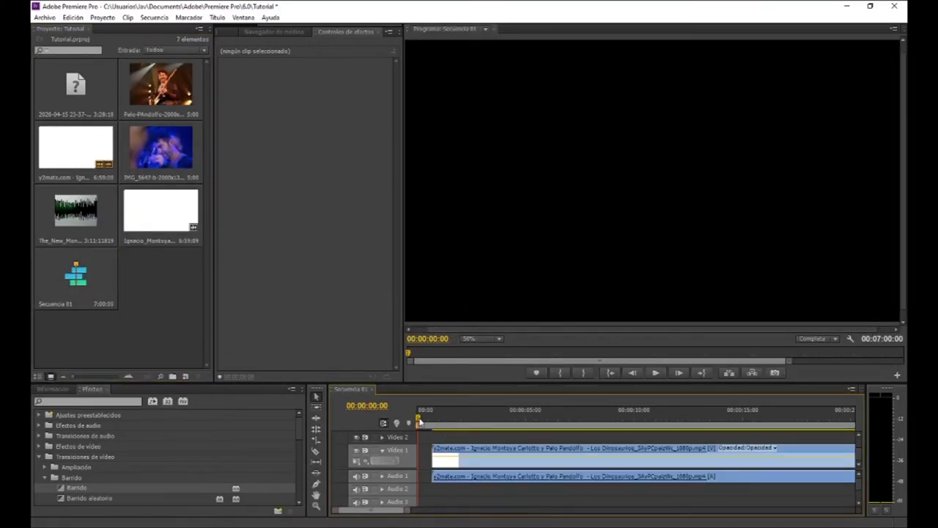
pyautogui.moveTo(422, 425); pyautogui.dragTo(457, 427)
# - Compare the Program monitor at 100% and 25% zoom, then return it to 50%
pyautogui.click(499, 339)
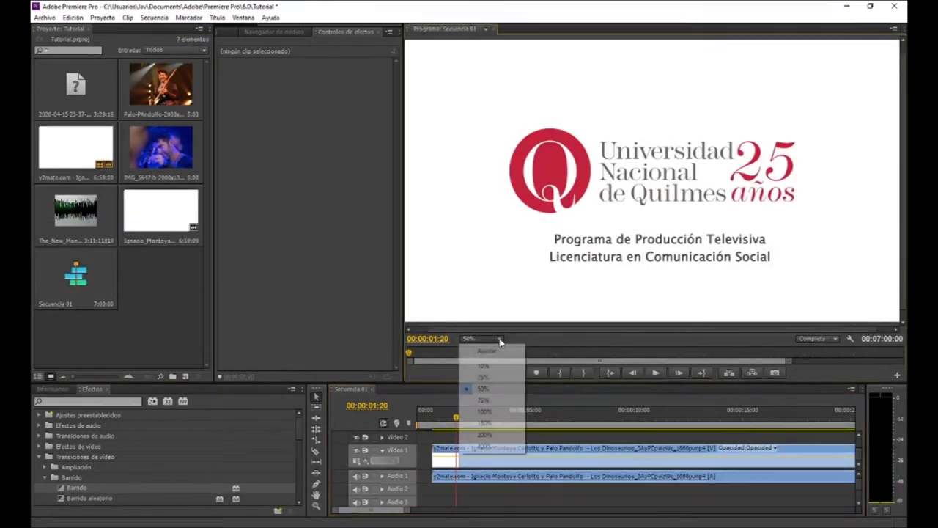
pyautogui.click(502, 412)
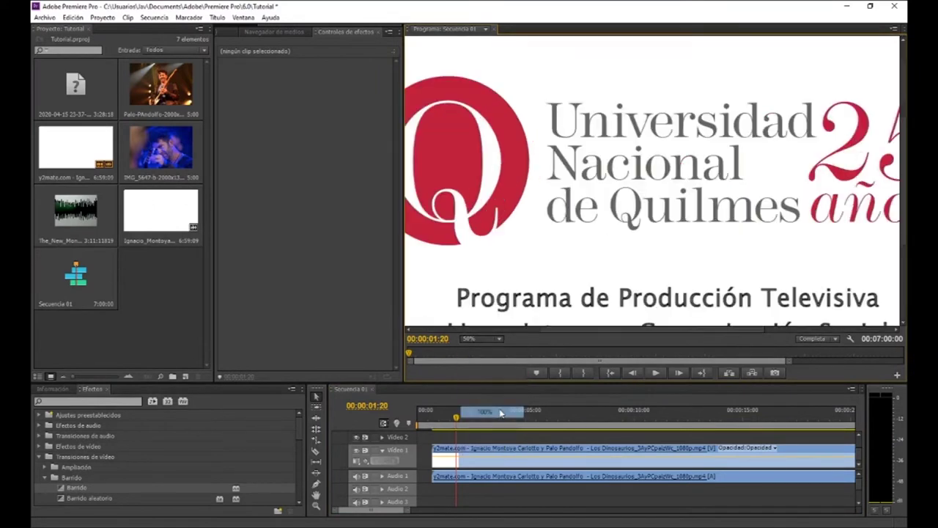
pyautogui.click(501, 339)
pyautogui.click(502, 378)
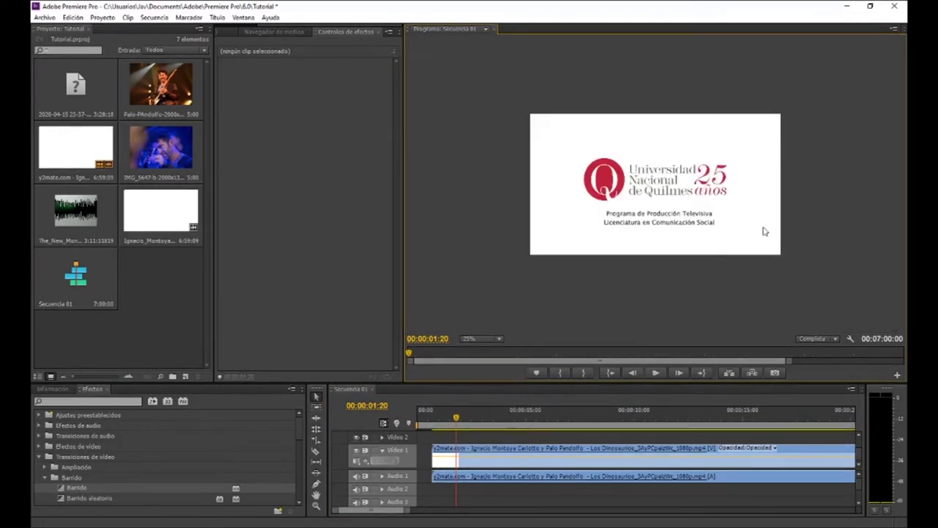
pyautogui.click(499, 339)
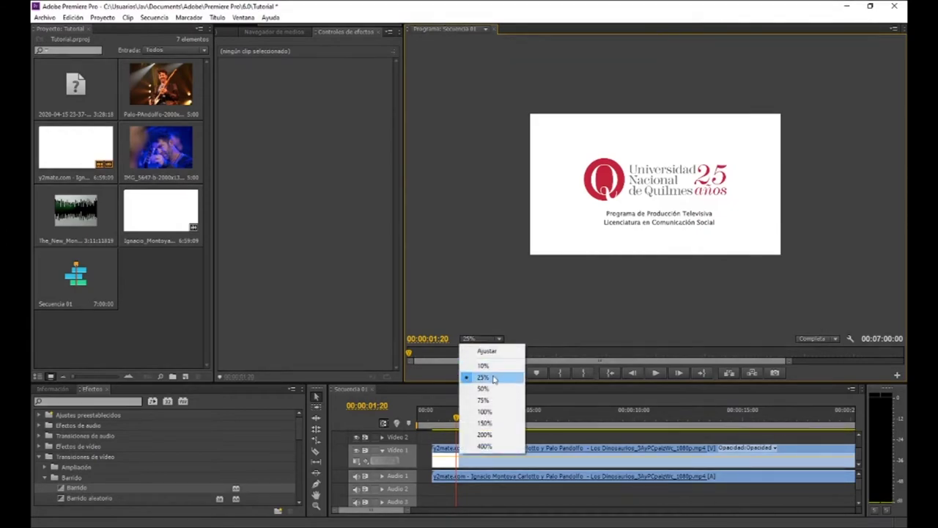
pyautogui.click(491, 389)
# - Resize the monitor and timeline panels and set playback resolution to 1/2
pyautogui.moveTo(475, 381)
pyautogui.mouseDown()
pyautogui.moveTo(479, 394)
pyautogui.moveTo(474, 386)
pyautogui.mouseUp()
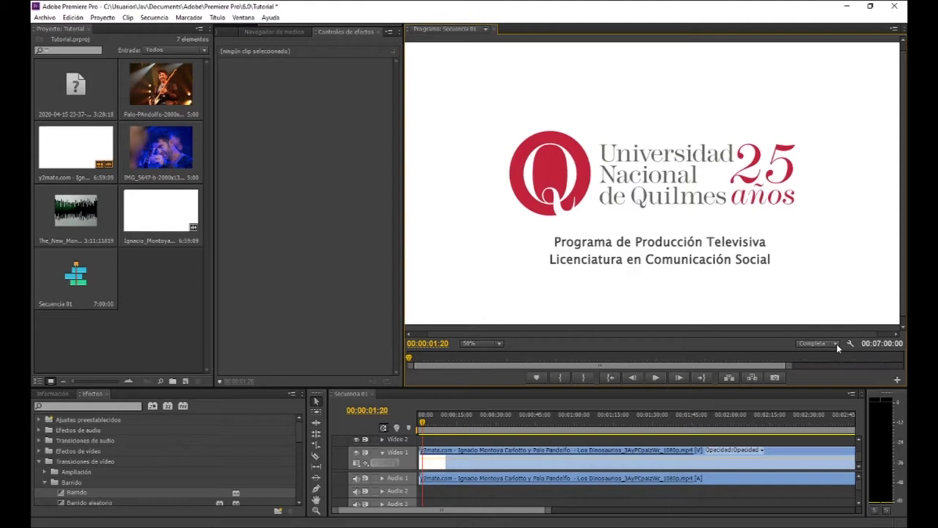
pyautogui.click(836, 344)
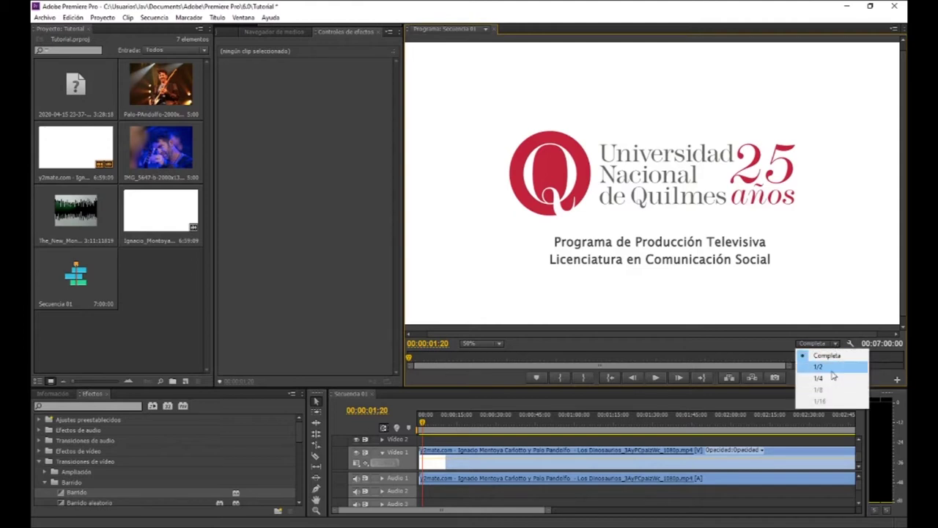
pyautogui.click(830, 366)
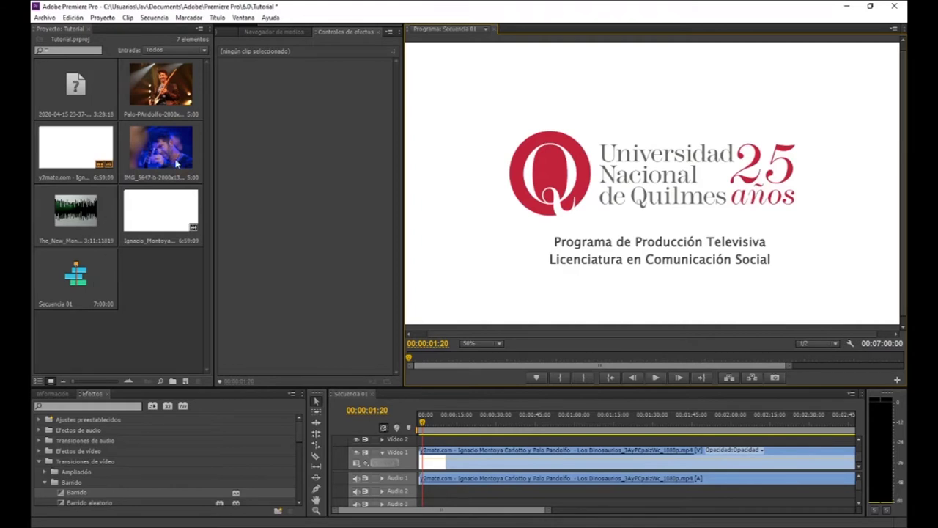
# - Place the Palo-PAndolfo photo on Video 2, trim it, and jump to 00:00:36:20
pyautogui.moveTo(164, 105); pyautogui.dragTo(492, 442)
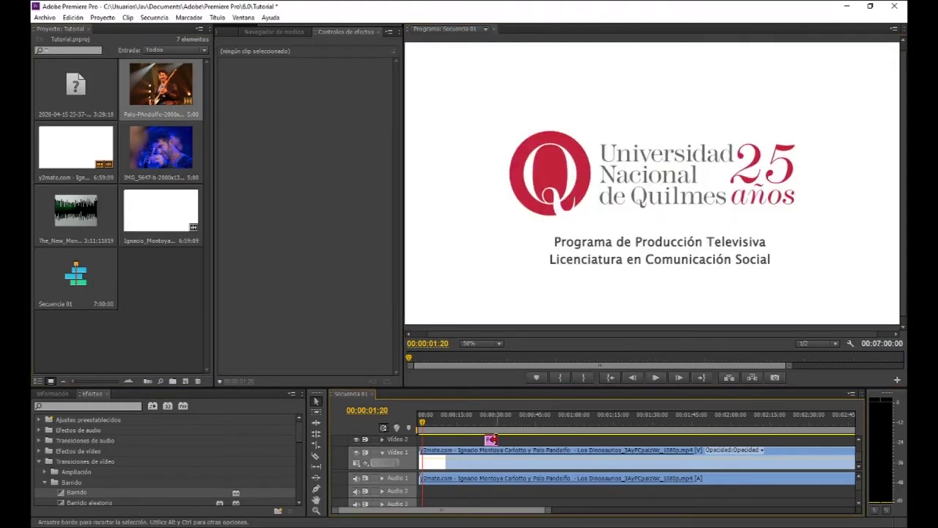
pyautogui.moveTo(498, 440); pyautogui.dragTo(571, 438)
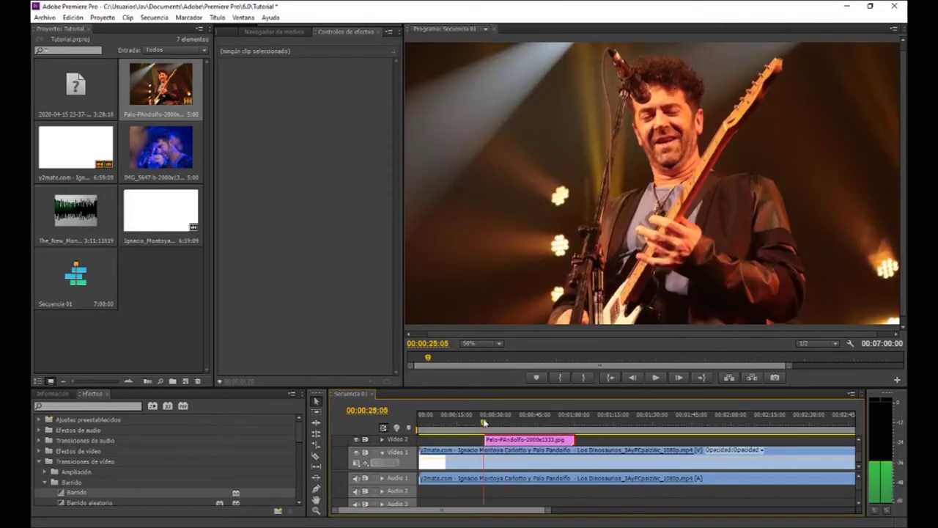
pyautogui.click(513, 424)
# - Scale the photo to 35.2% at top right (1502, 282), then add IMG_5647 to Video 2
pyautogui.click(248, 29)
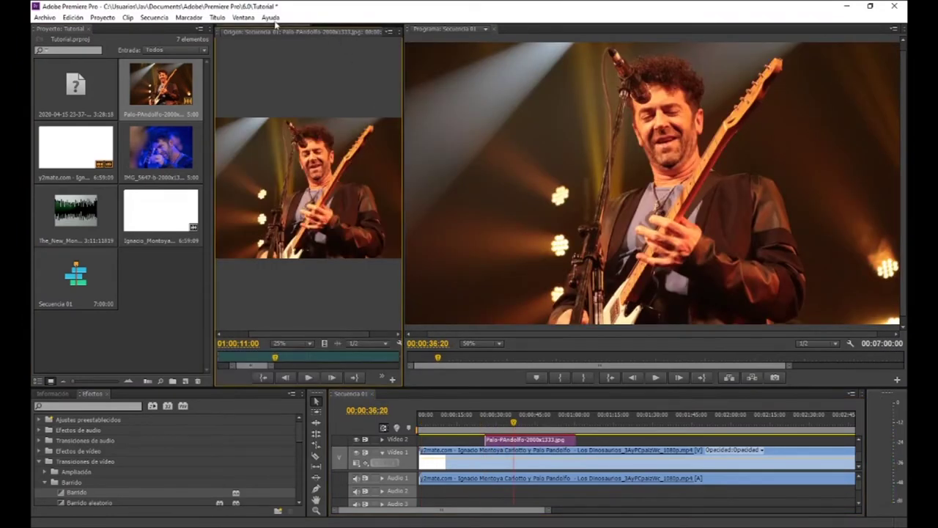
pyautogui.click(242, 16)
pyautogui.click(276, 111)
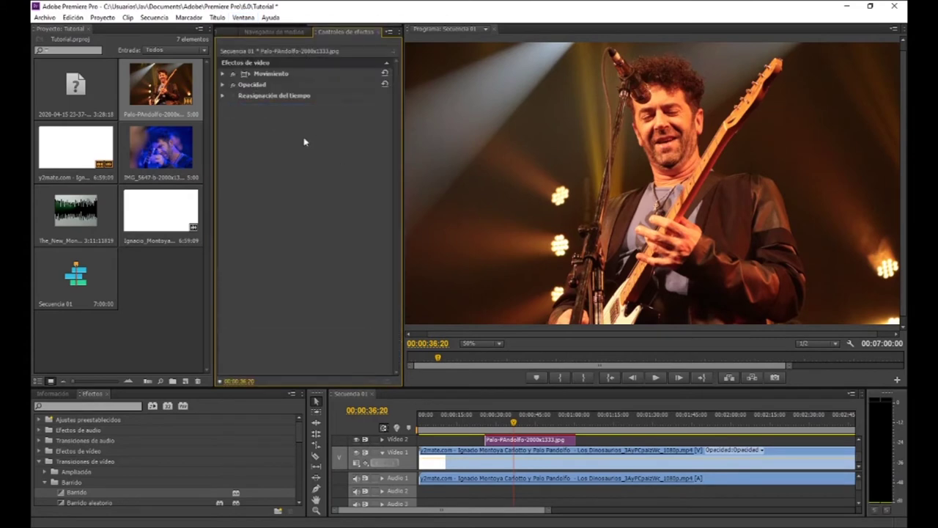
pyautogui.click(224, 74)
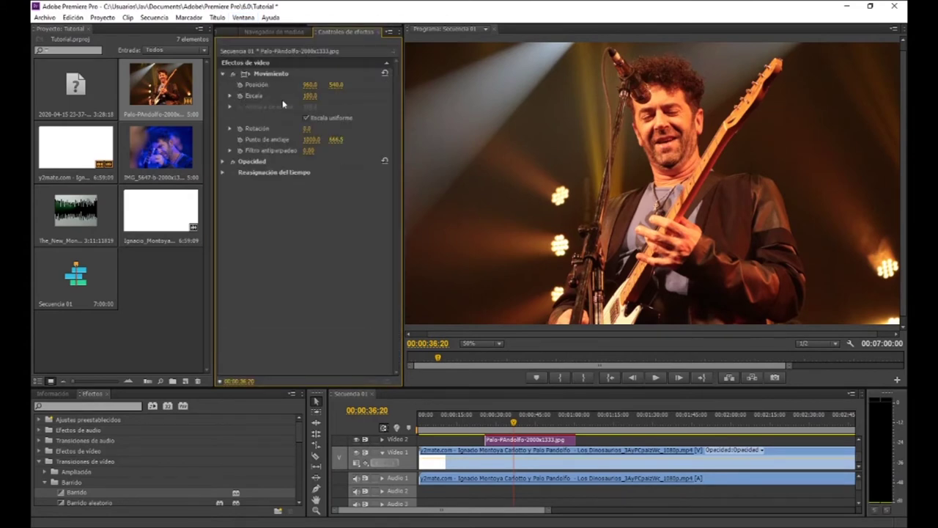
pyautogui.click(231, 96)
pyautogui.moveTo(377, 117); pyautogui.dragTo(313, 116)
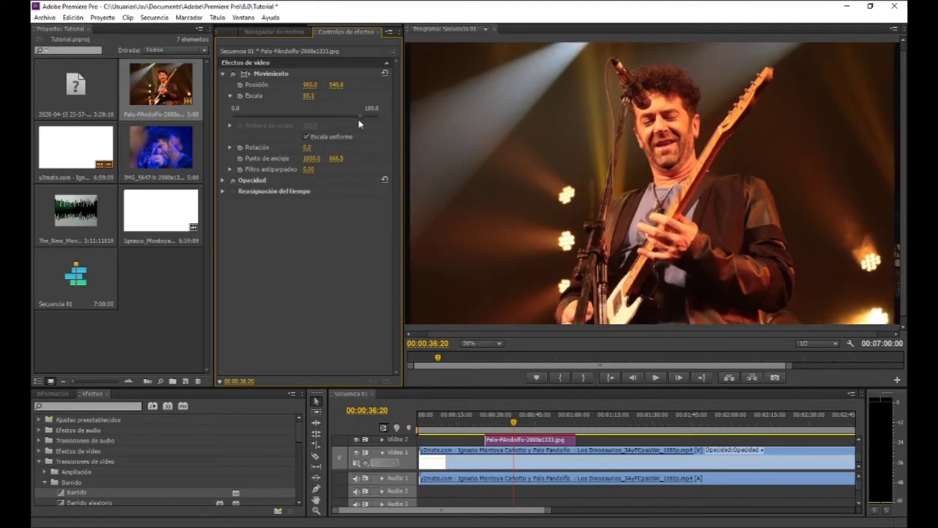
pyautogui.click(672, 192)
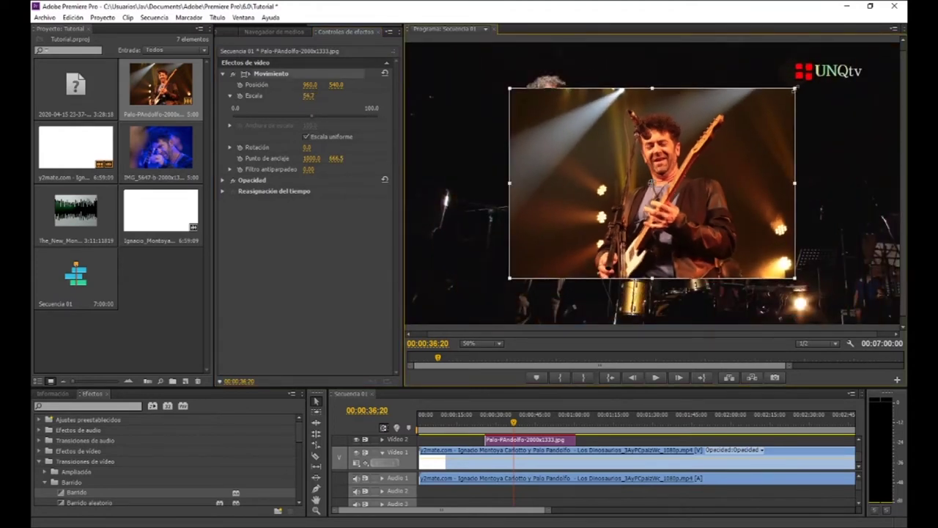
pyautogui.moveTo(795, 89)
pyautogui.mouseDown()
pyautogui.moveTo(720, 138)
pyautogui.moveTo(710, 184)
pyautogui.moveTo(821, 134)
pyautogui.mouseUp()
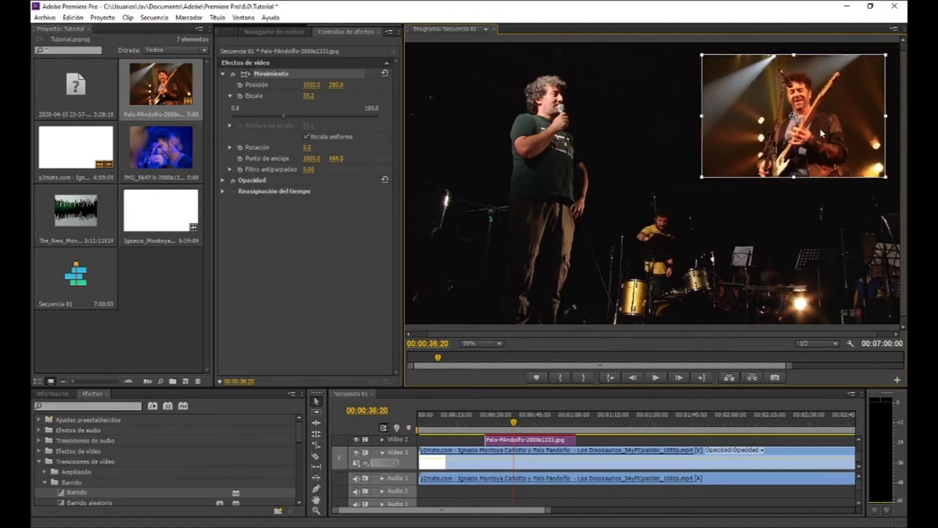
pyautogui.click(123, 330)
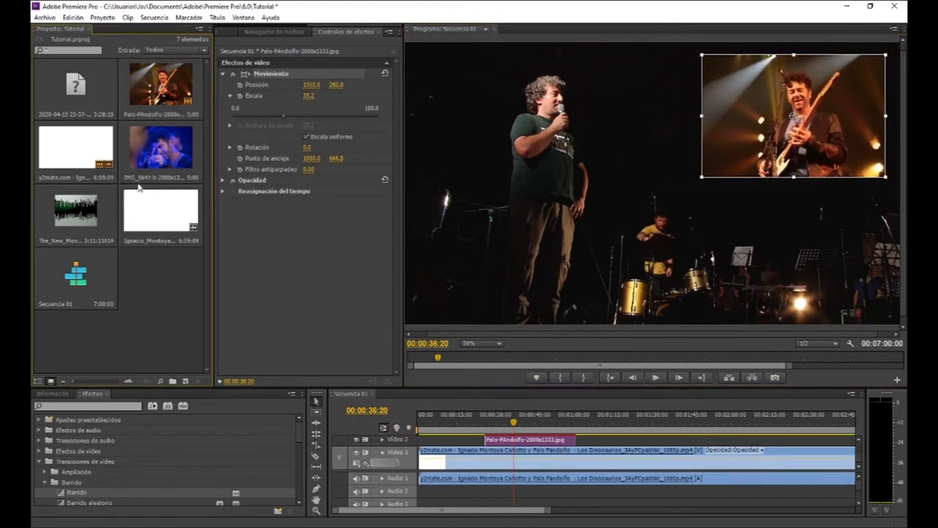
pyautogui.moveTo(161, 160)
pyautogui.mouseDown()
pyautogui.moveTo(615, 455)
pyautogui.moveTo(615, 441)
pyautogui.mouseUp()
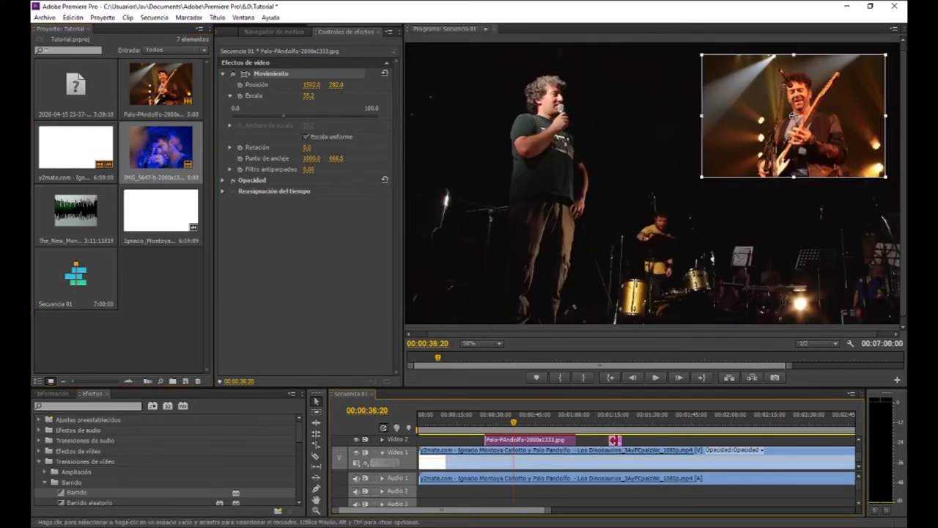
# - Extend the IMG_5647 clip on Video 2 and select it at its playback point
pyautogui.moveTo(621, 440); pyautogui.dragTo(699, 439)
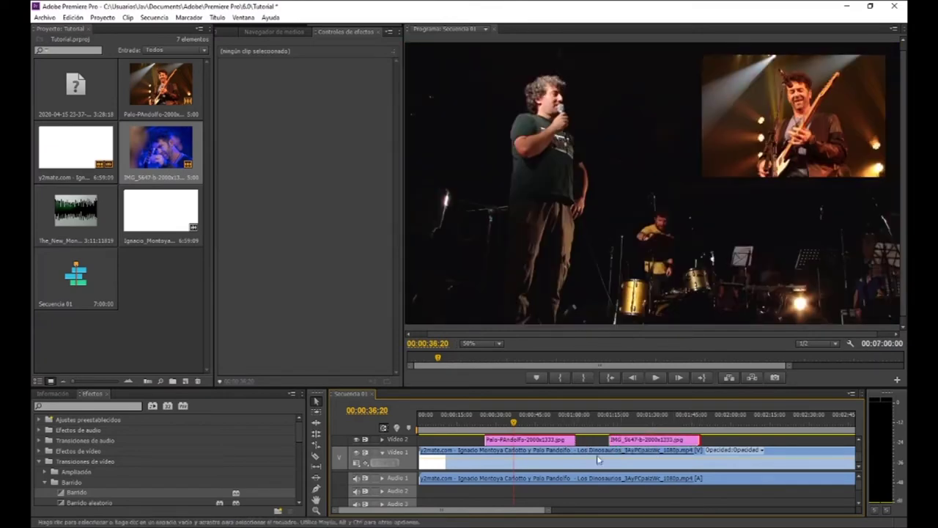
pyautogui.click(636, 423)
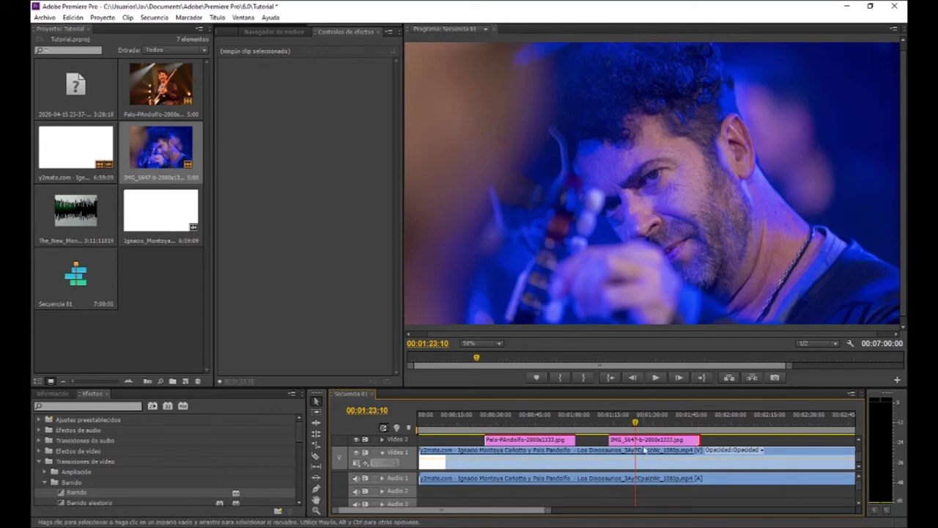
pyautogui.click(645, 440)
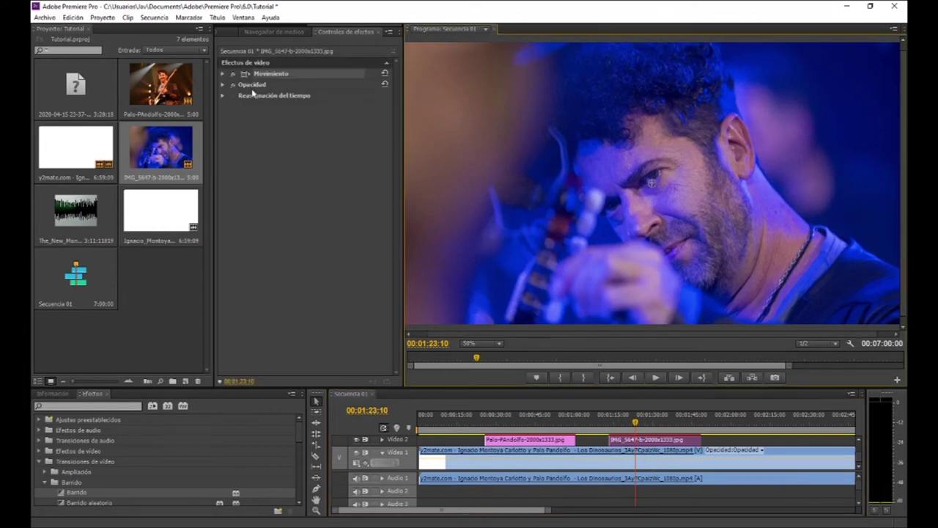
# - Set IMG_5647 to 54.4% scale and -20.6° rotation, move it lower left, and drag it toward Video 3
pyautogui.click(224, 75)
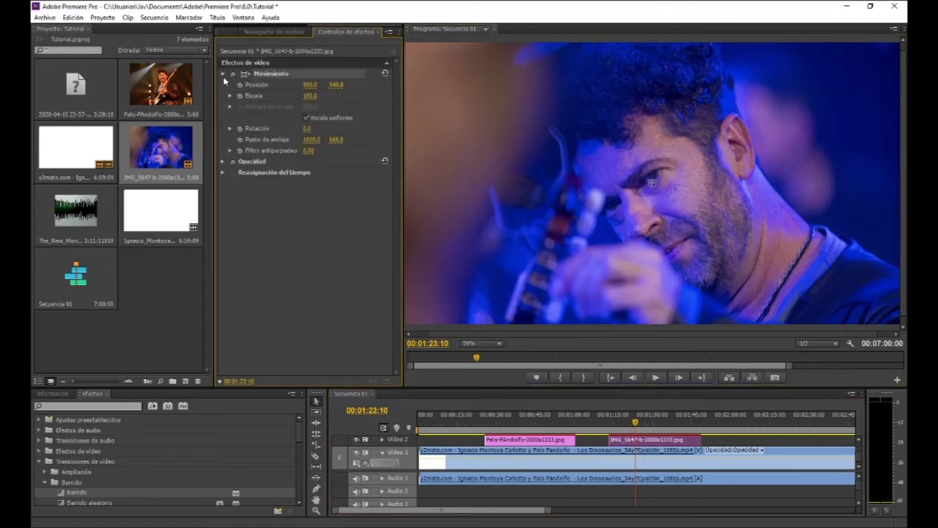
pyautogui.click(229, 96)
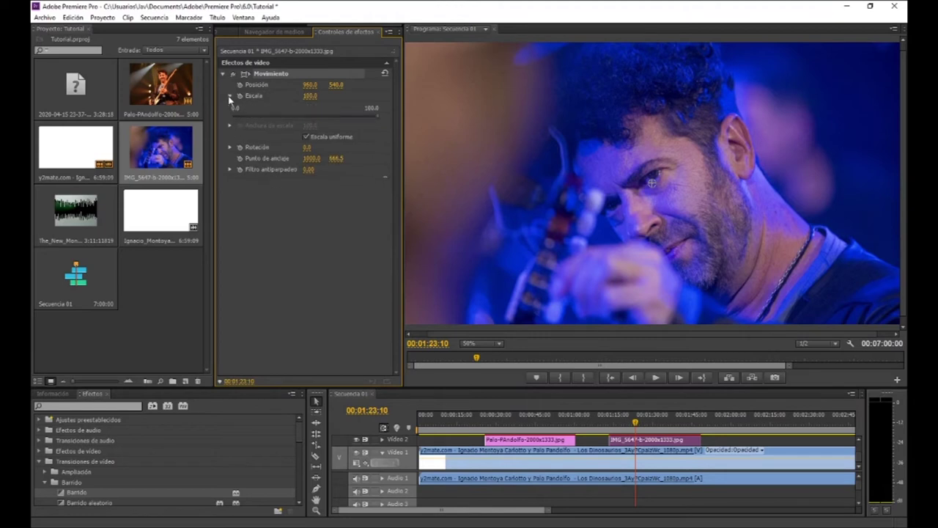
pyautogui.moveTo(376, 116); pyautogui.dragTo(328, 117)
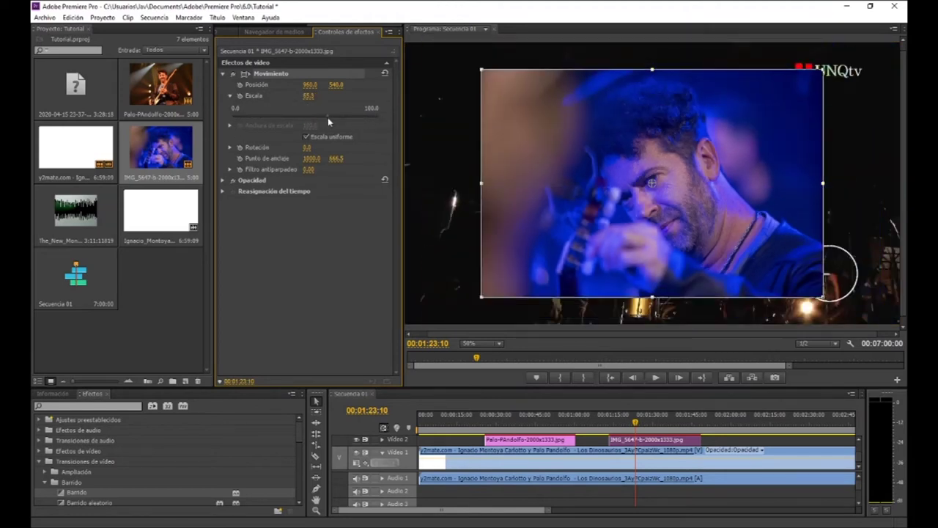
pyautogui.click(230, 147)
pyautogui.moveTo(308, 166); pyautogui.dragTo(349, 166)
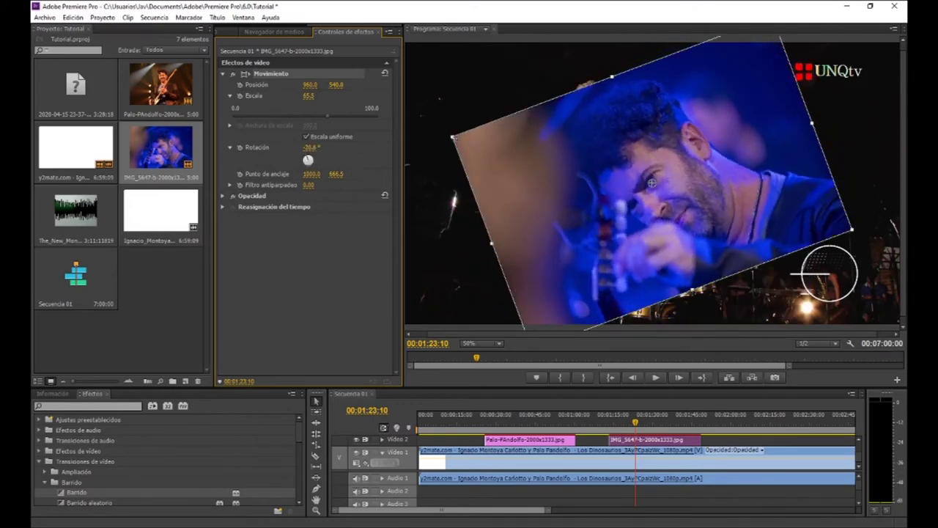
pyautogui.moveTo(328, 116); pyautogui.dragTo(281, 116)
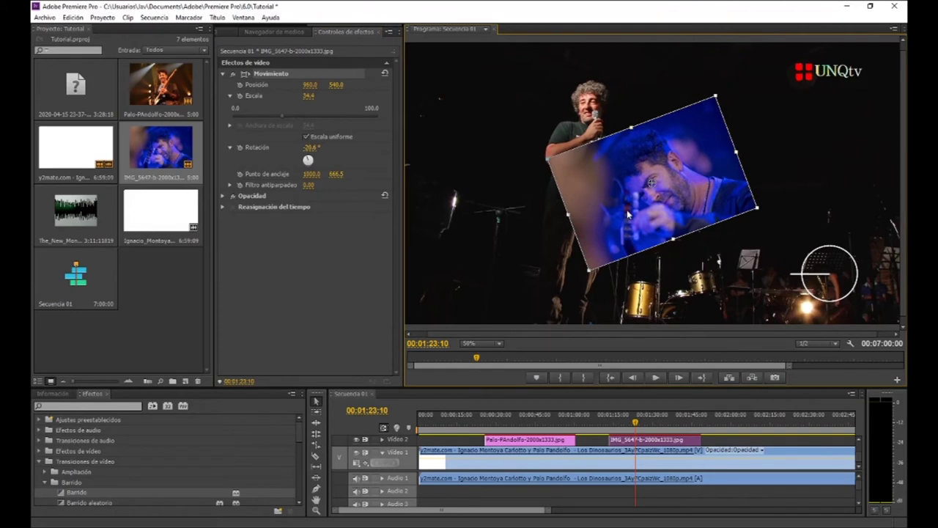
pyautogui.moveTo(671, 221); pyautogui.dragTo(570, 252)
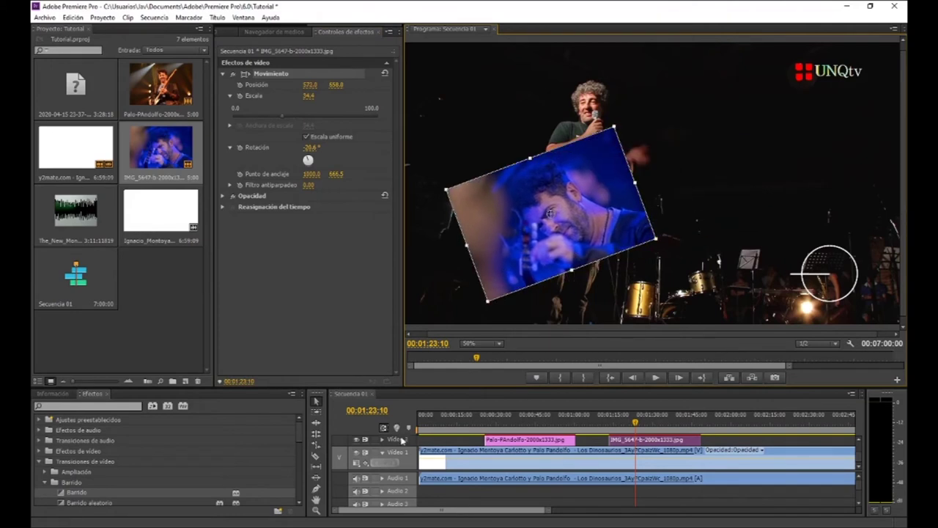
pyautogui.click(858, 441)
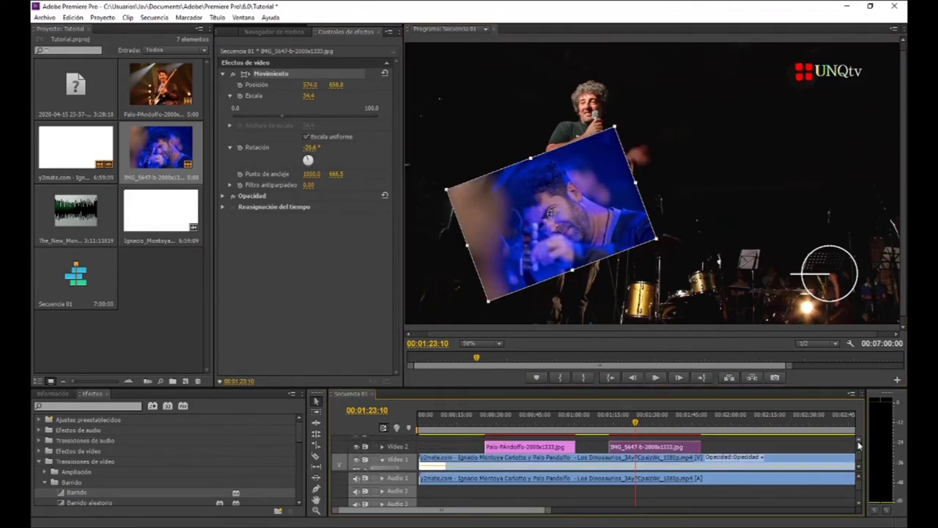
pyautogui.moveTo(627, 466); pyautogui.dragTo(503, 450)
# - Drop the IMG_5647 clip on Video 3, overlapping the Palo-Pandolfo clip
pyautogui.click(506, 424)
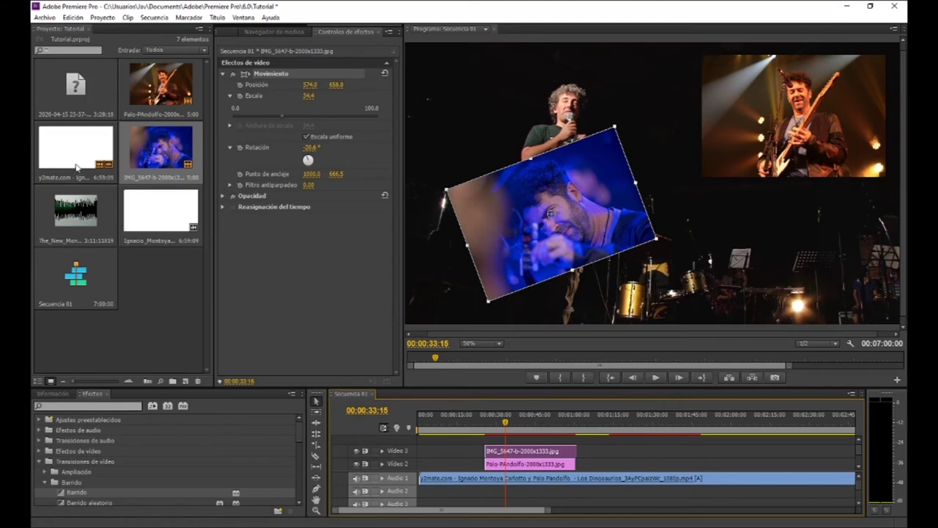
pyautogui.click(77, 221)
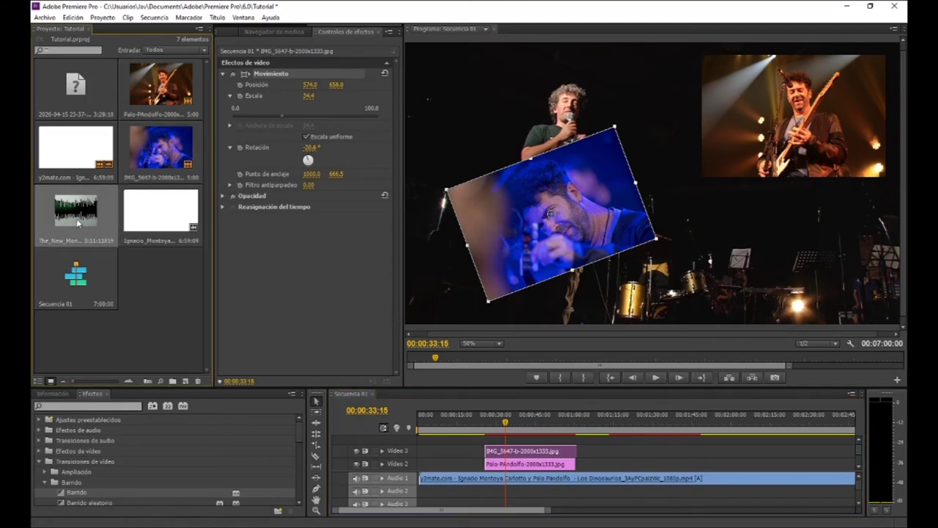
# - Unlink the concert clip, delete its audio, and put The_New_Monitors MP3 on Audio 1
pyautogui.click(465, 480)
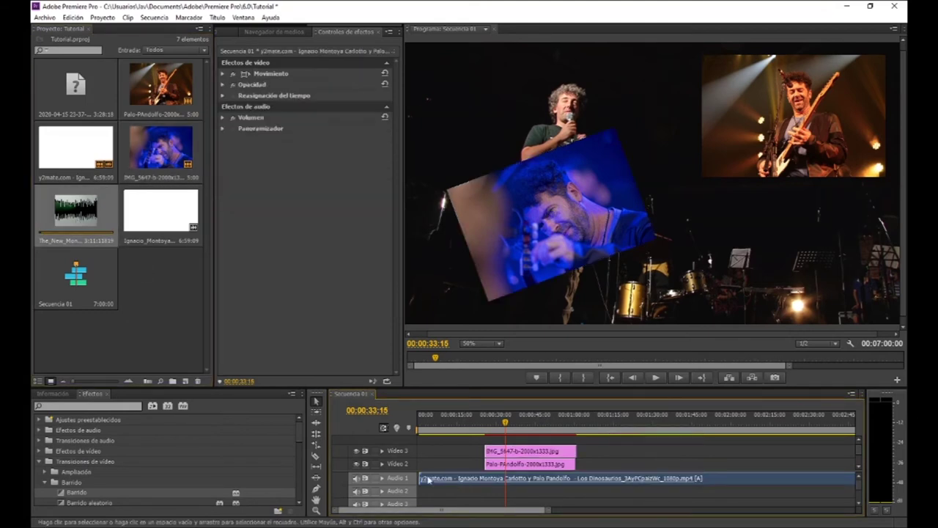
pyautogui.scroll(2, 863, 469)
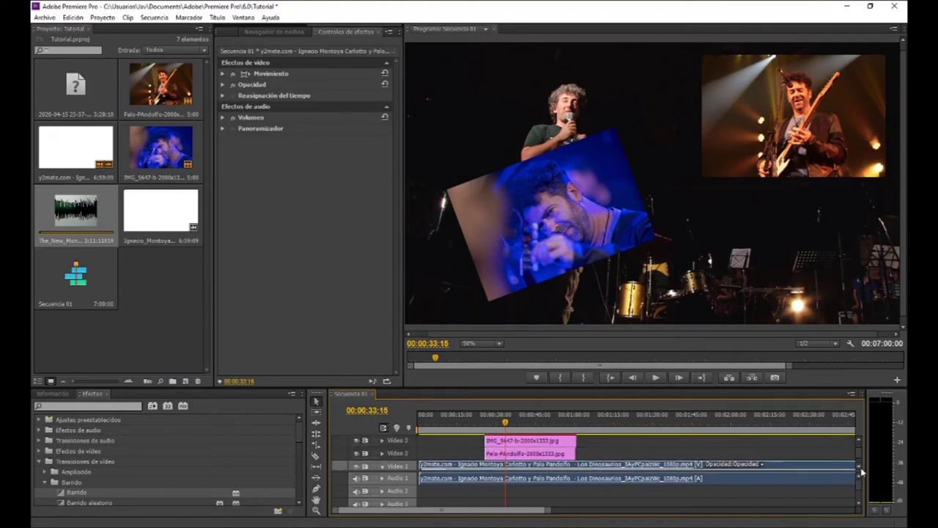
pyautogui.rightClick(505, 482)
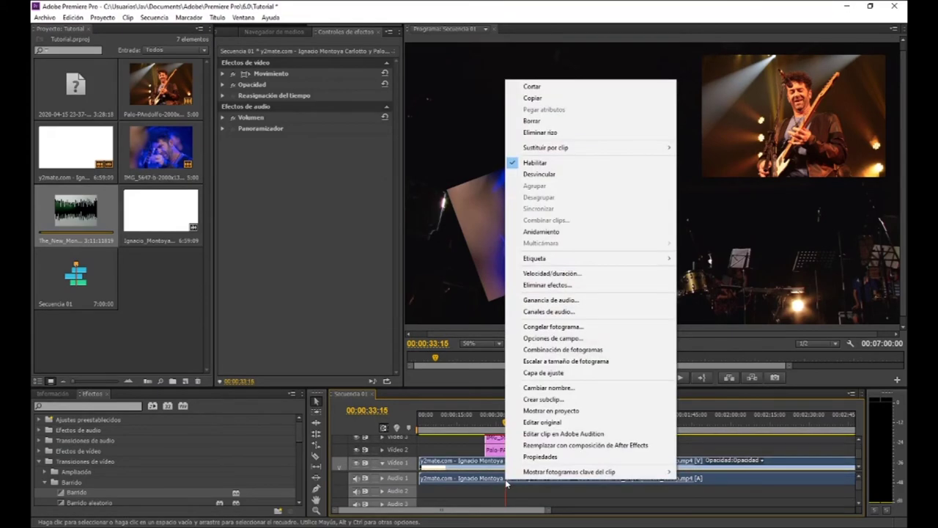
pyautogui.click(566, 173)
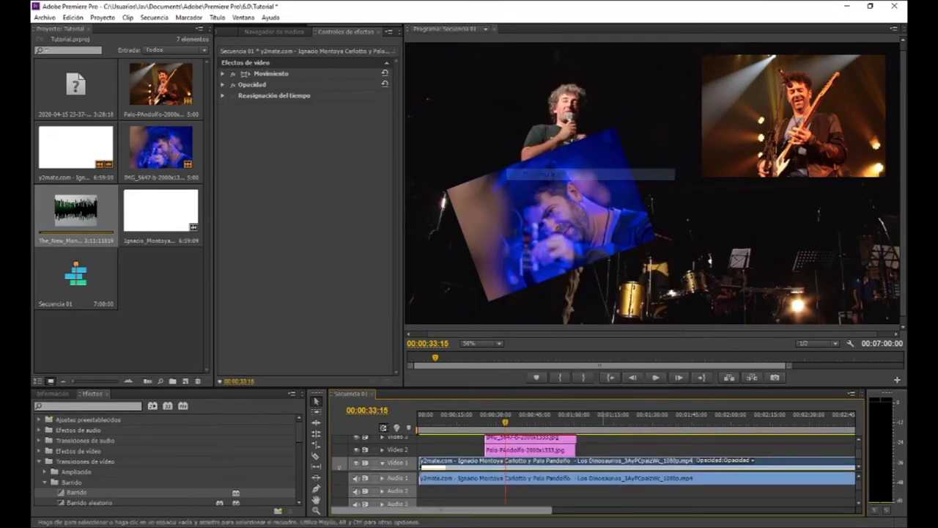
pyautogui.click(580, 501)
pyautogui.click(580, 482)
pyautogui.press('Delete')
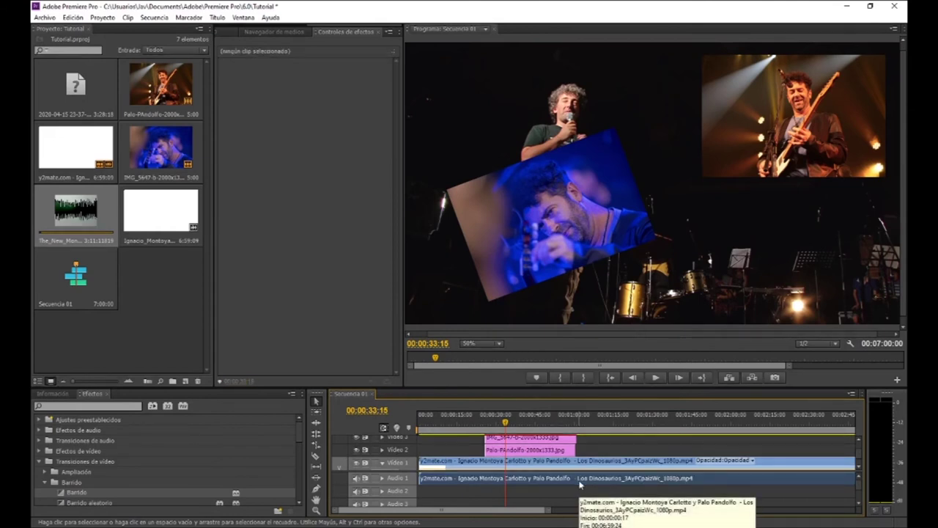
pyautogui.click(78, 218)
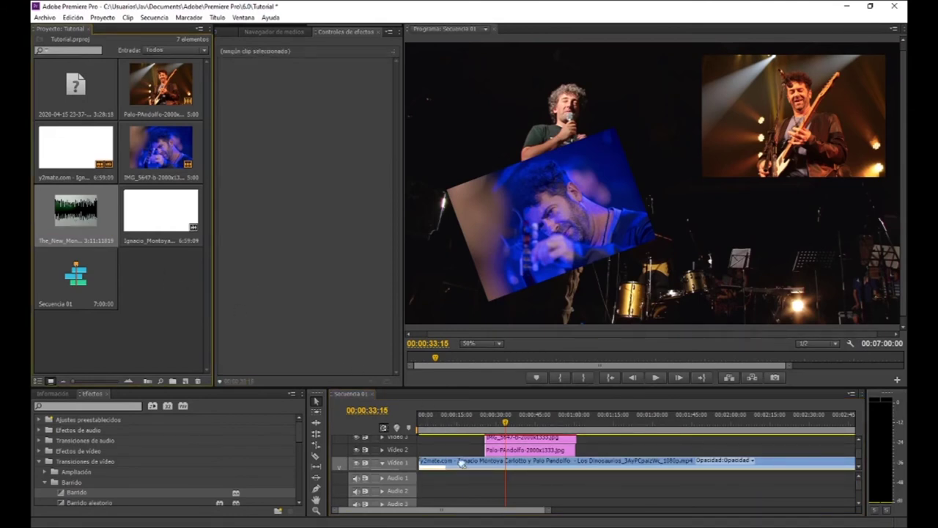
pyautogui.moveTo(78, 218); pyautogui.dragTo(469, 440)
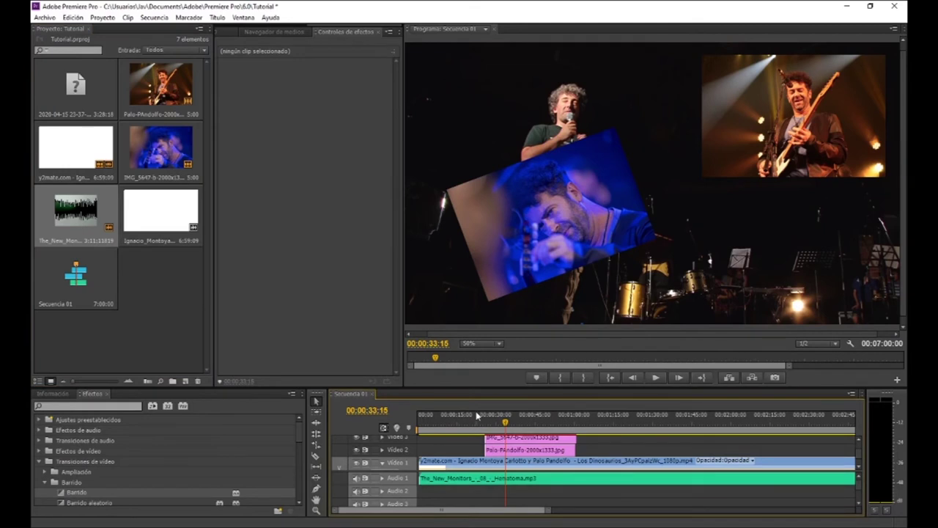
pyautogui.press('space')
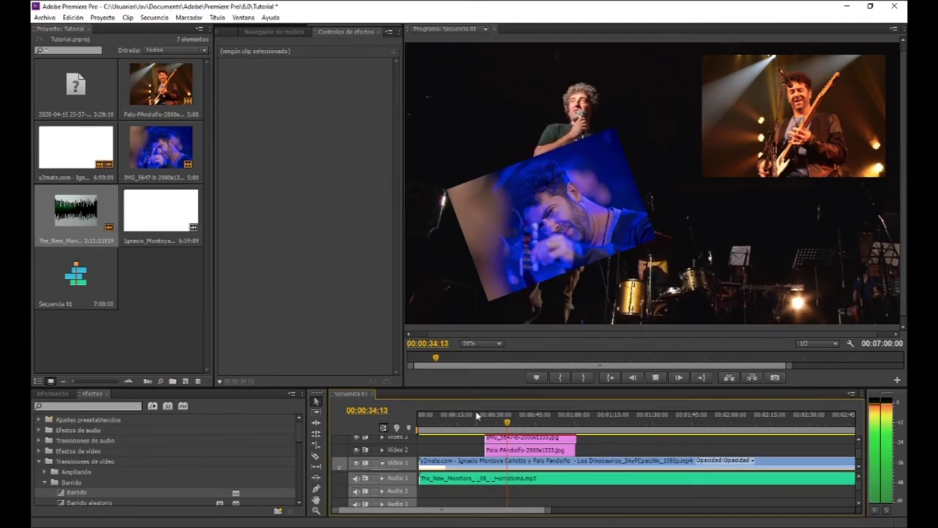
pyautogui.press('space')
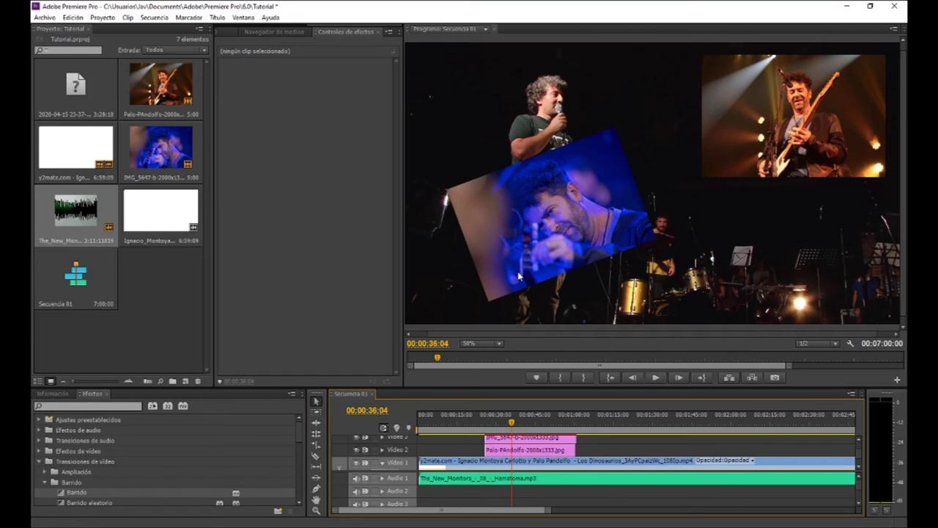
pyautogui.click(611, 199)
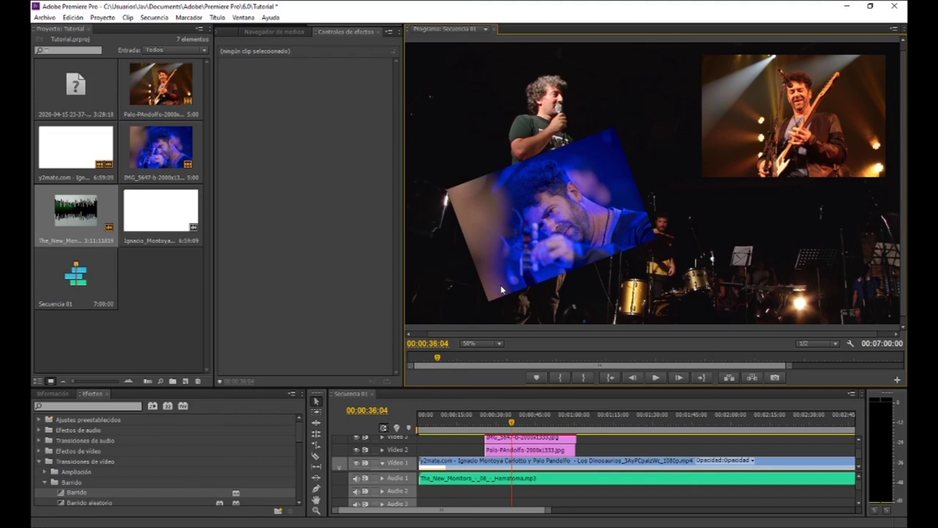
pyautogui.click(639, 236)
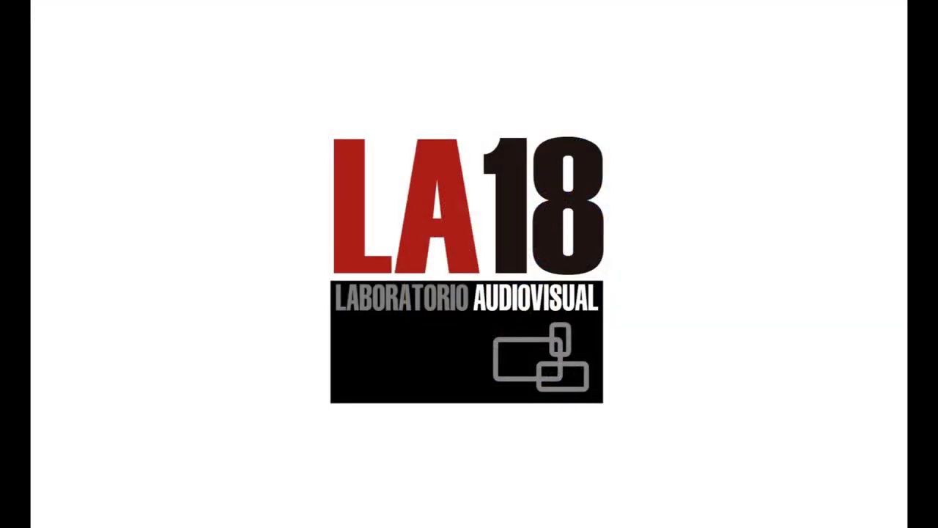